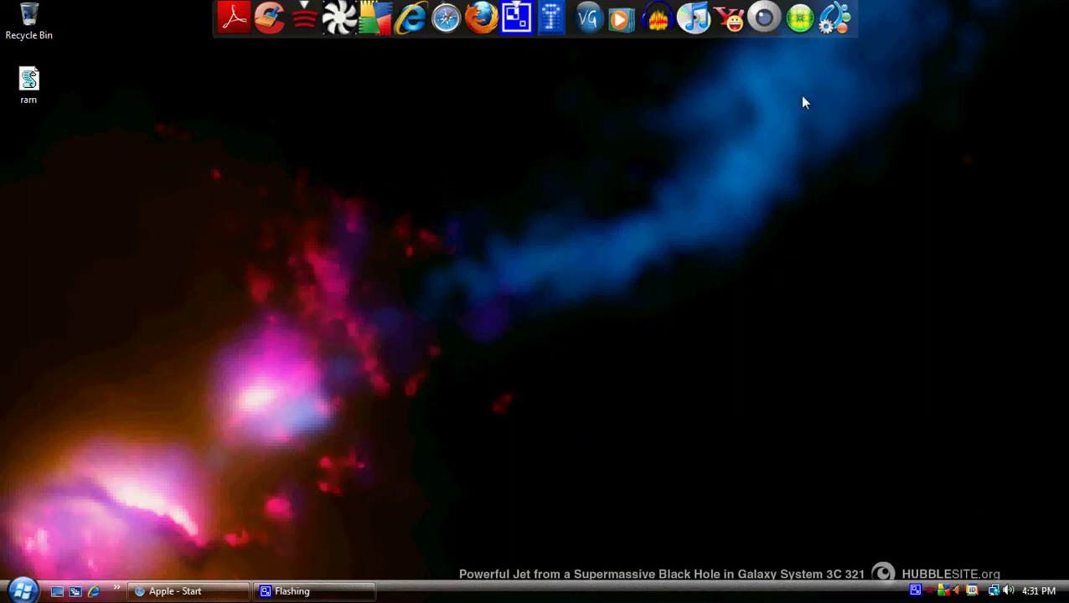
Switch to Safari, open YouTube and search for "i know"
click(174, 591)
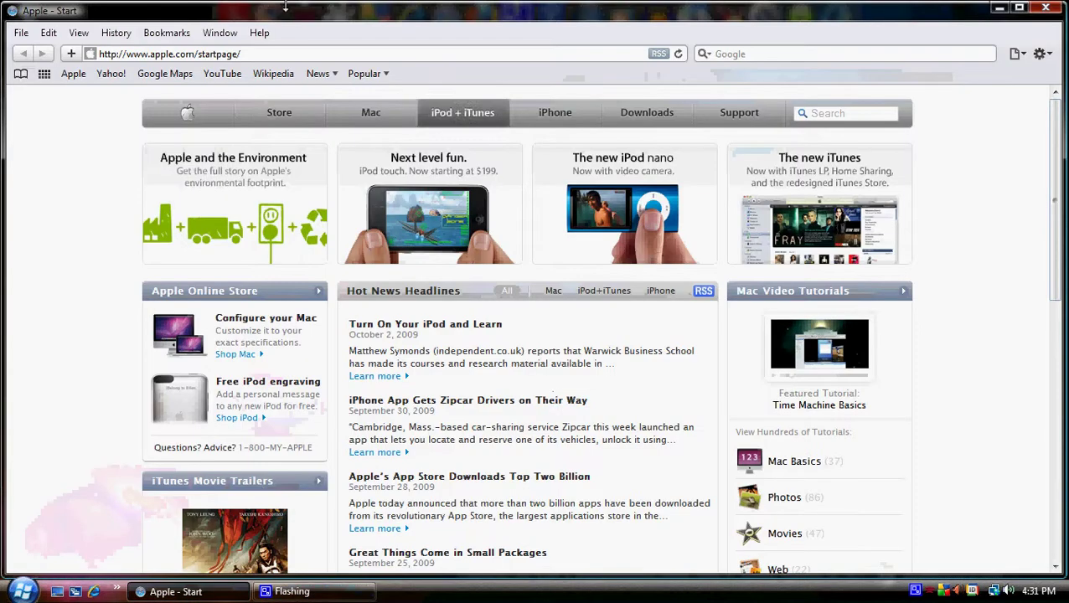
click(226, 73)
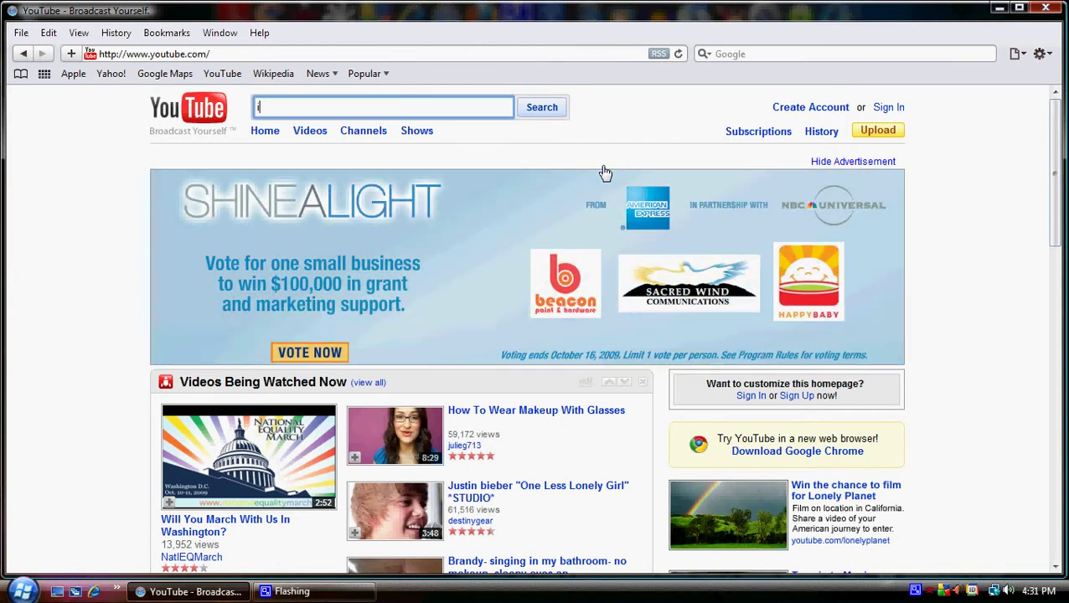
text(i know)
key(Return)
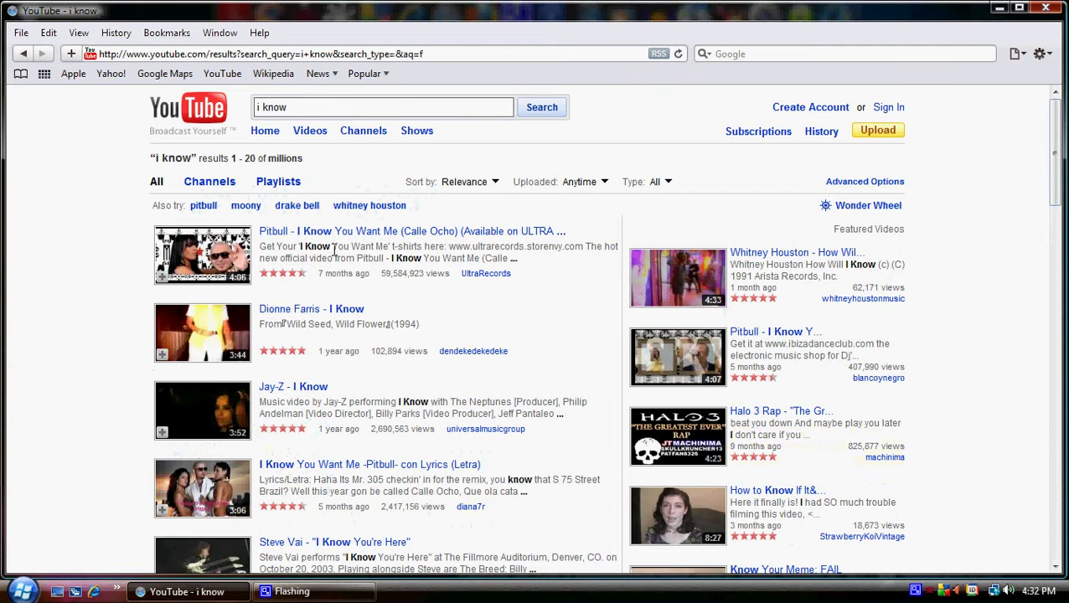
Refine the YouTube search to "jay-z i know"
click(258, 107)
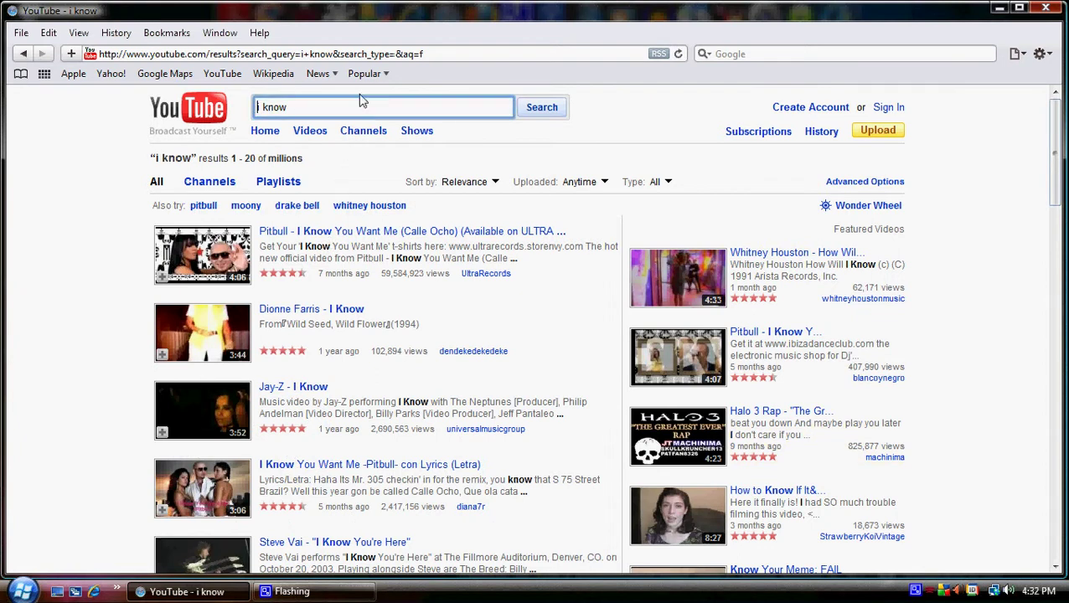
text(jay-z)
key(Return)
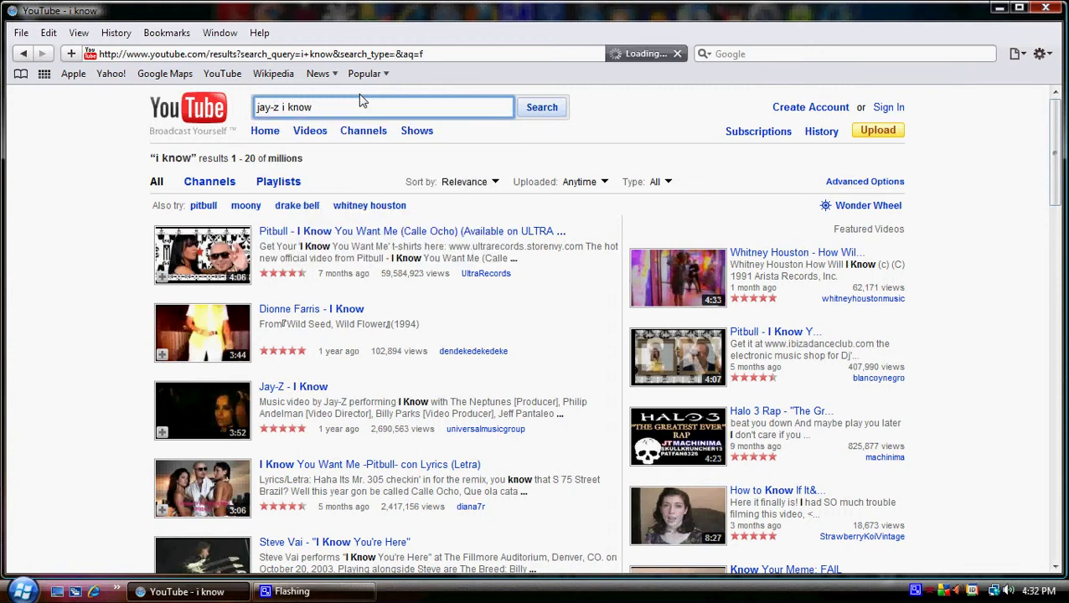
Open the 3:45 video titled "Jay-Z - I Know" with the night skyline thumbnail and pause its playback
scroll(317, 252, down, 5)
scroll(309, 262, up, 2)
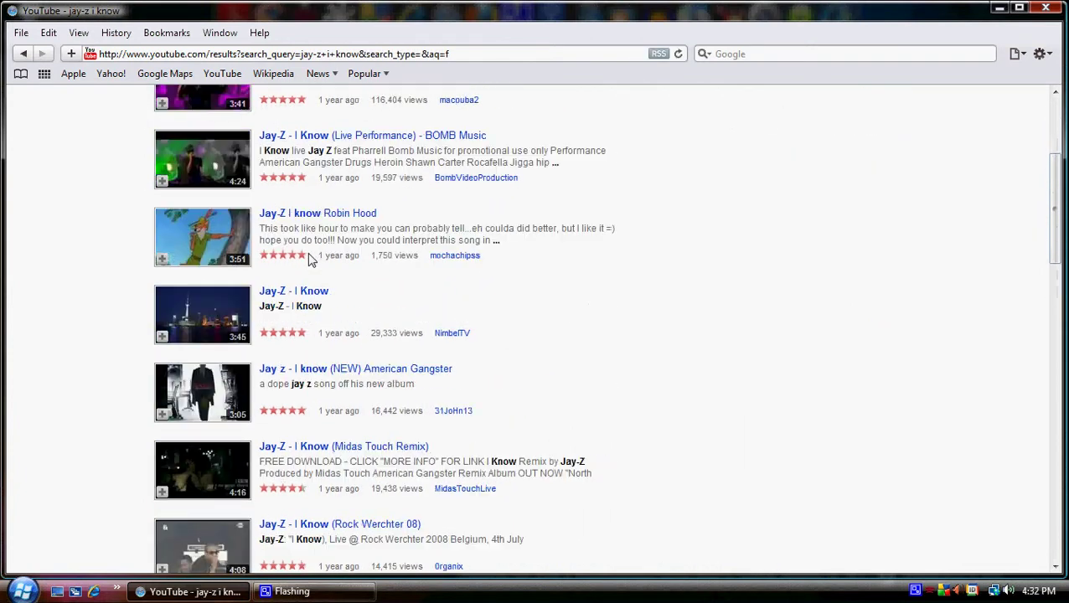
click(306, 292)
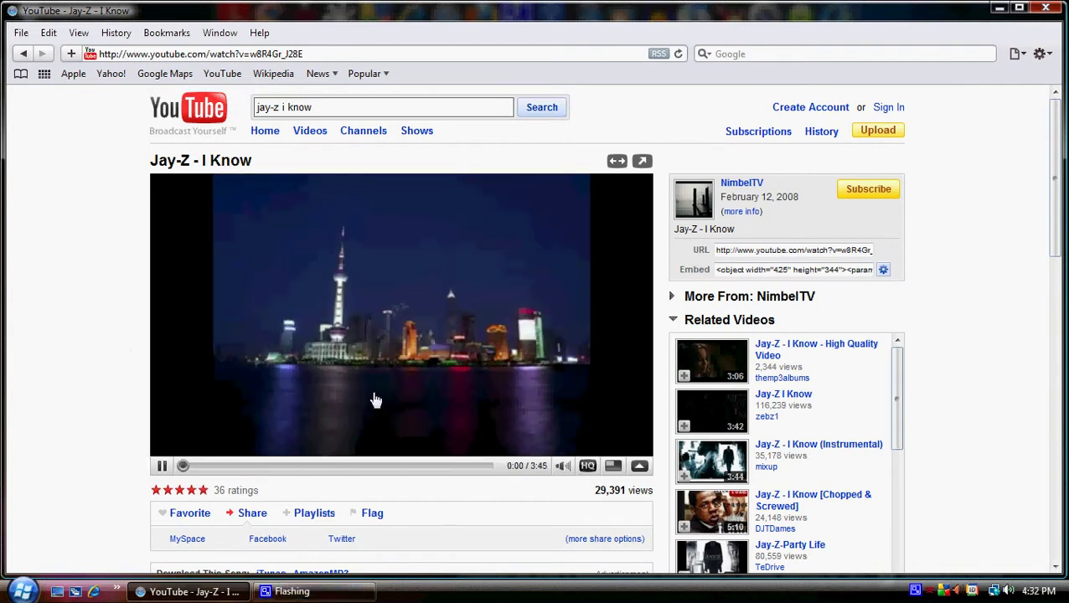
click(161, 467)
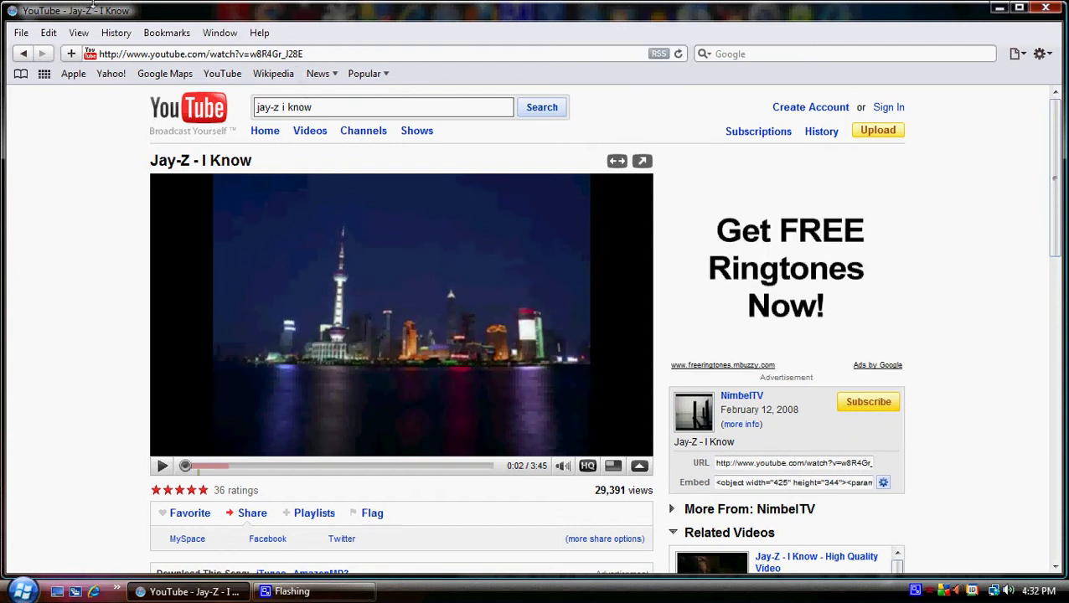
Open flvto.com in a new browser tab, keeping the YouTube video open in the first tab
key(ctrl+t)
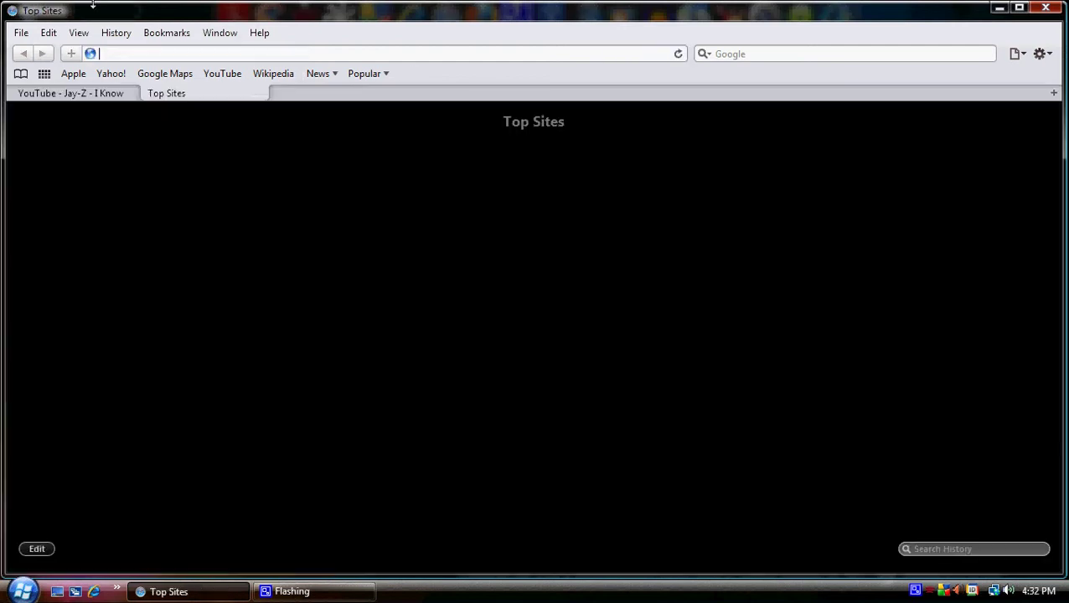
click(97, 97)
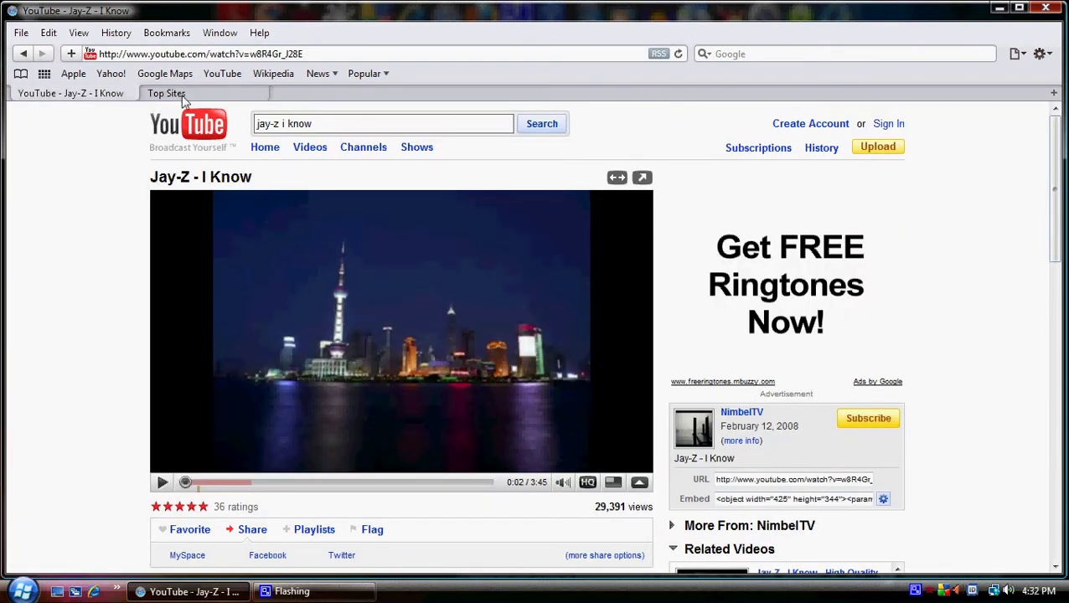
click(182, 96)
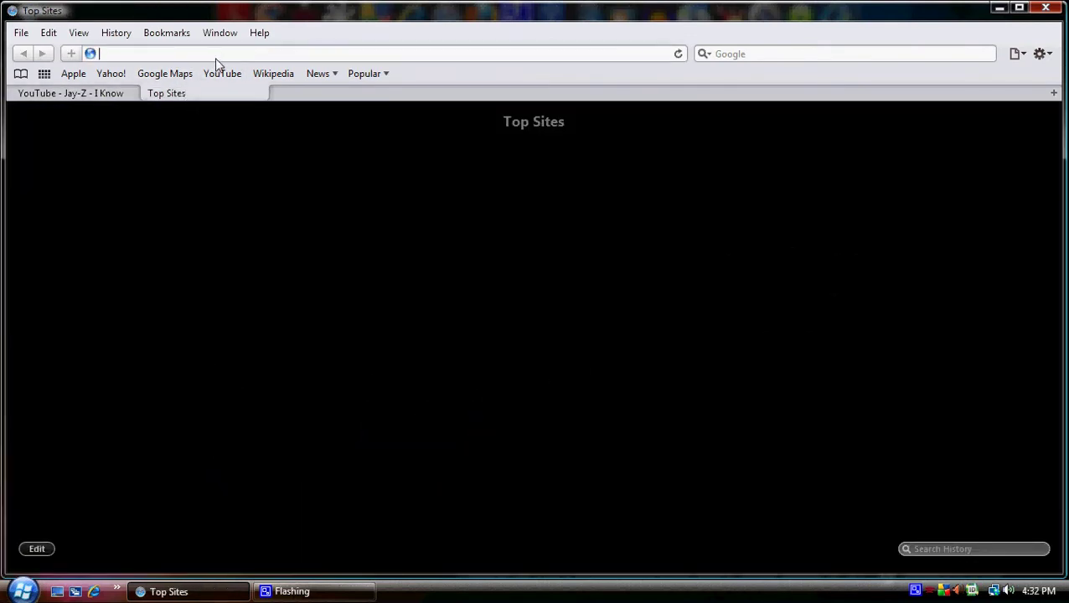
text(flvto.com)
key(Return)
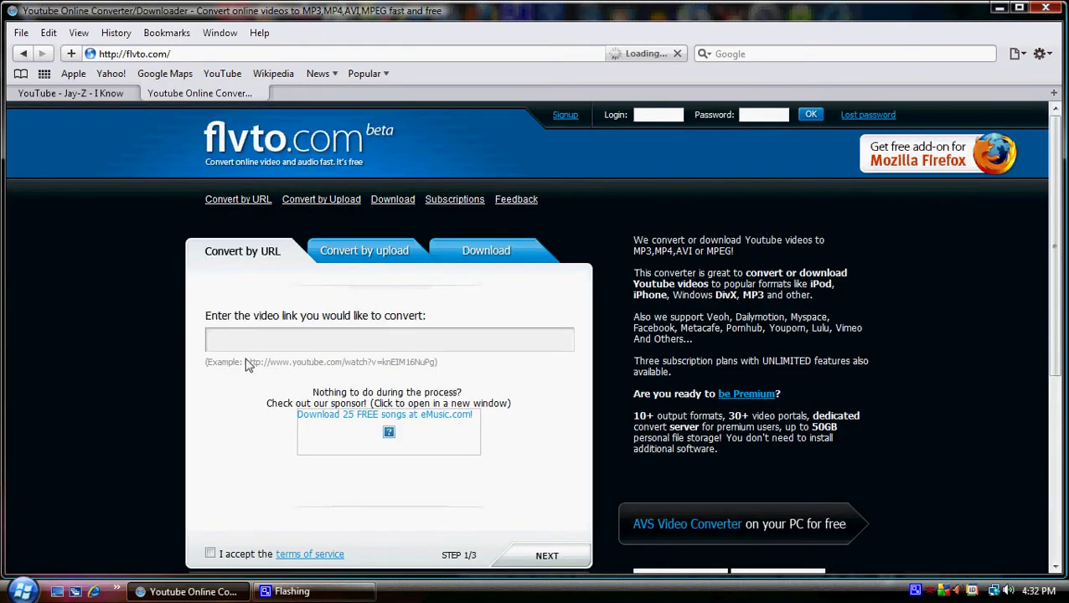
Copy the YouTube video's web address and paste it into flvto.com as the video link to convert
click(84, 93)
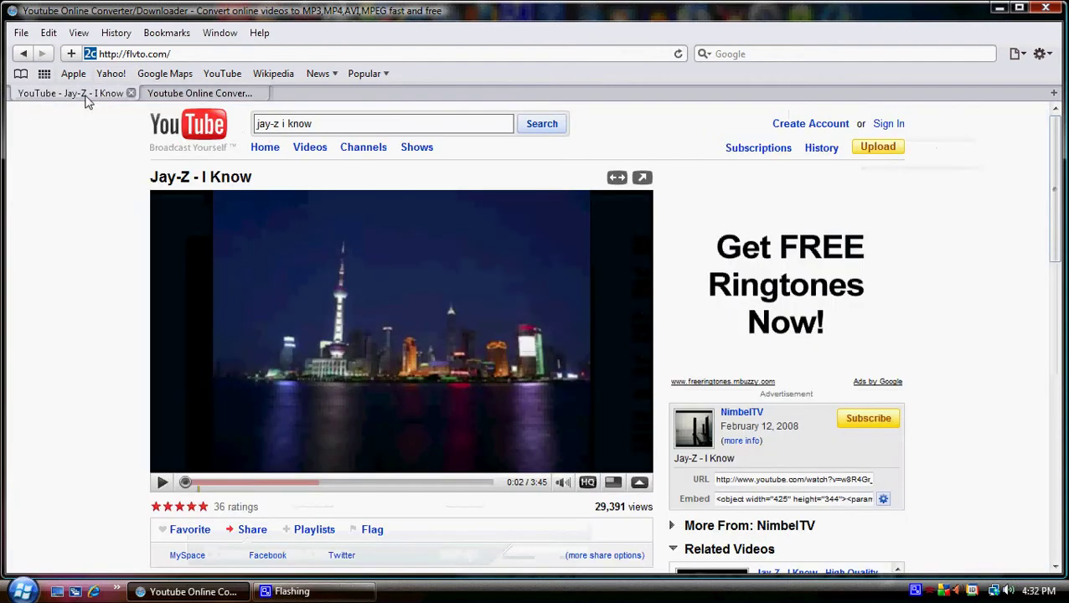
click(229, 94)
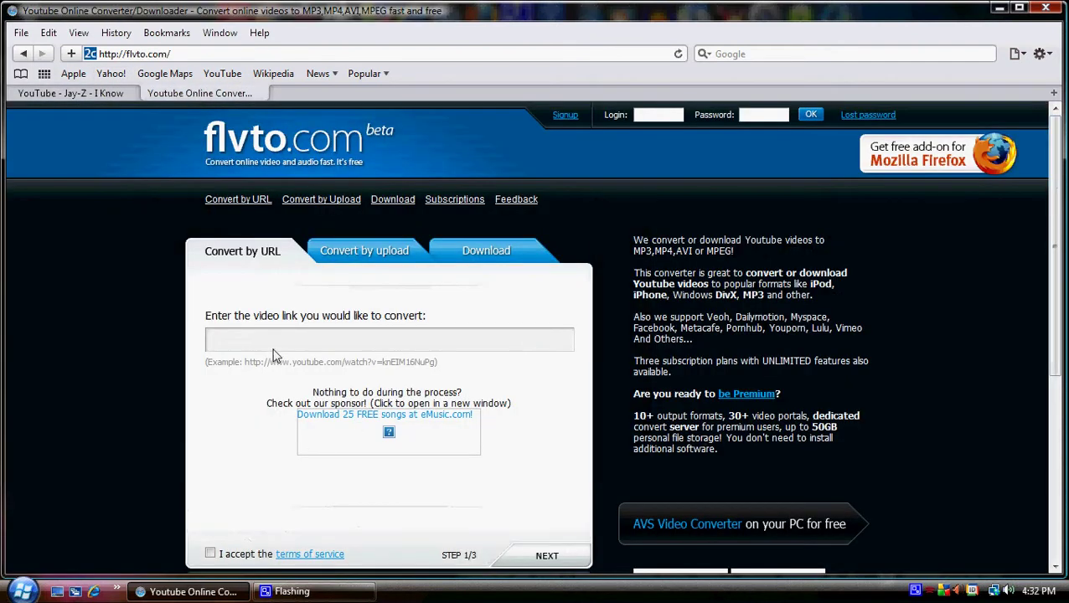
click(252, 336)
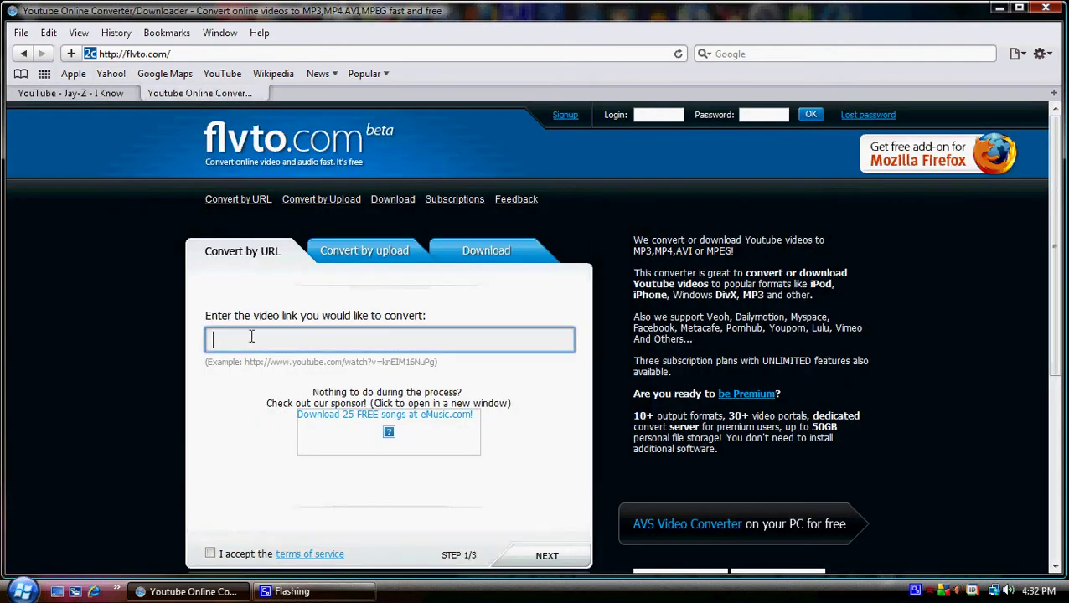
click(117, 93)
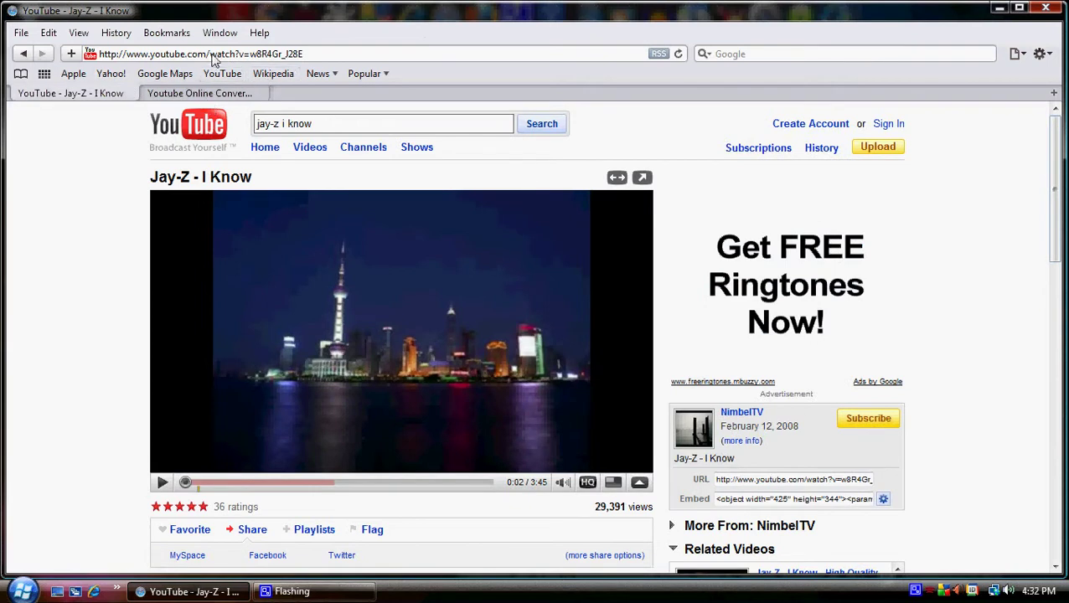
click(146, 55)
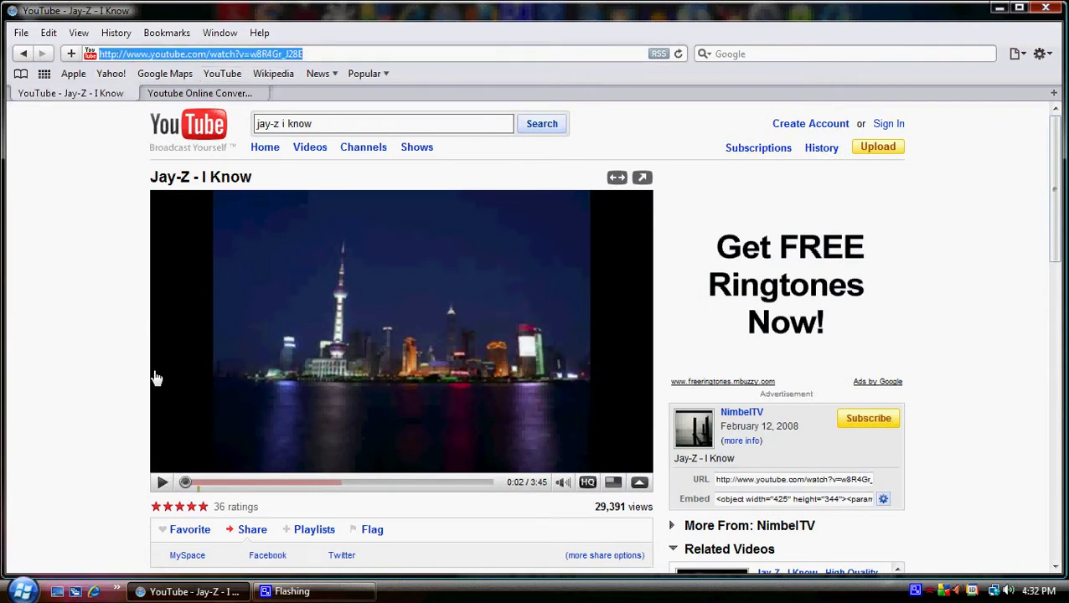
right_click(174, 55)
click(231, 110)
click(255, 93)
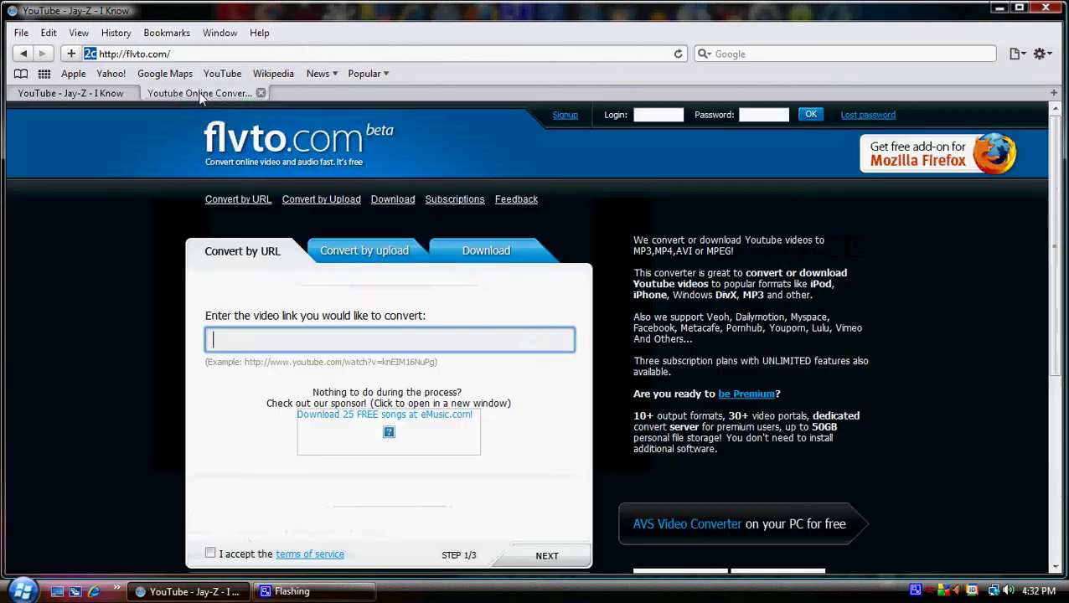
right_click(303, 336)
click(339, 377)
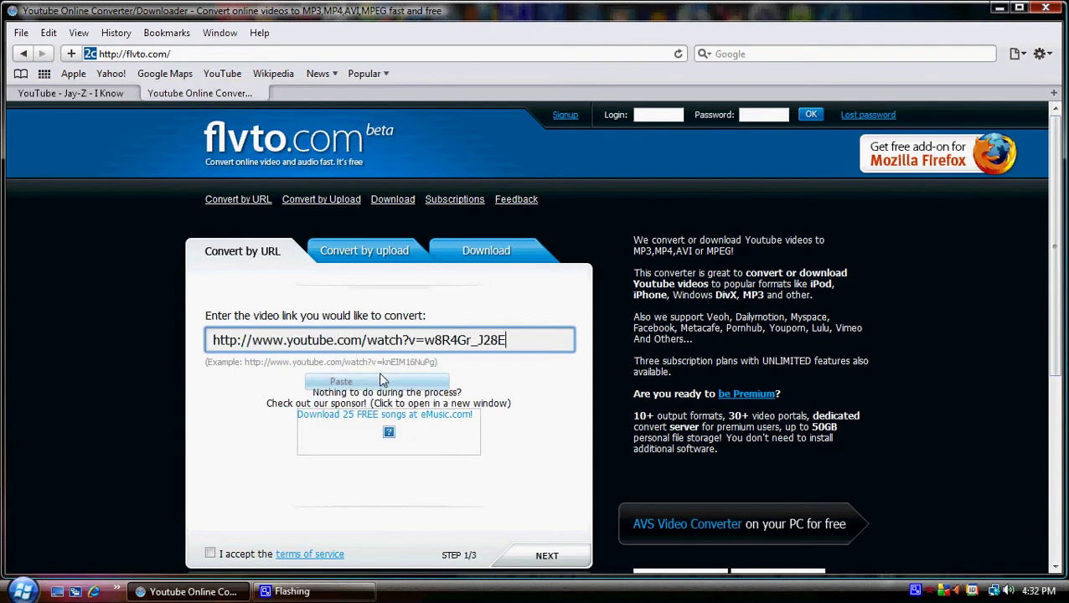
Accept the terms of service and proceed to step 2 of the conversion
scroll(600, 239, down, 2)
click(210, 475)
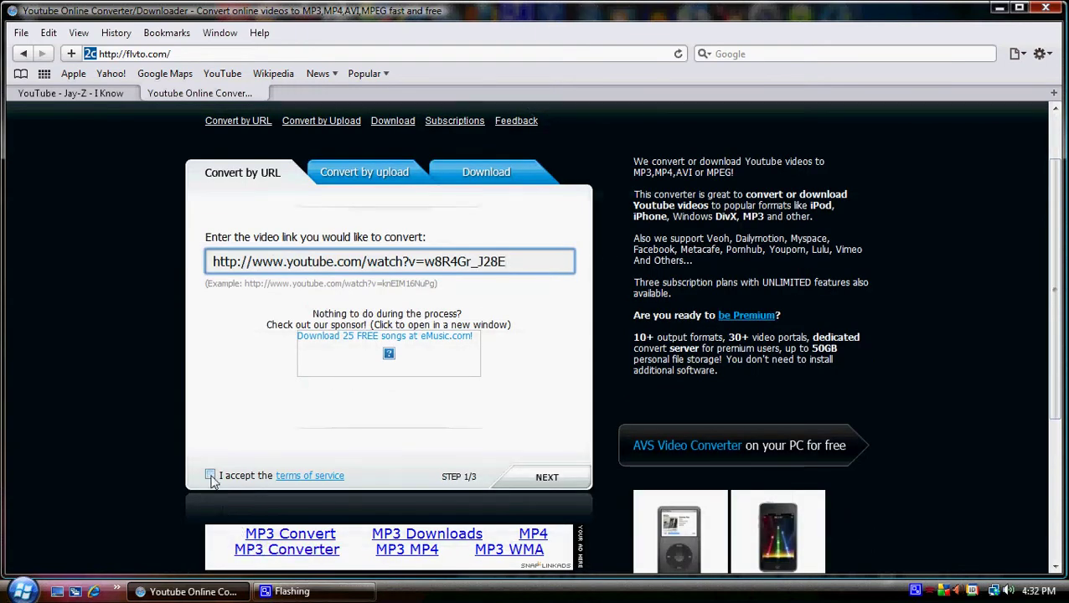
click(546, 477)
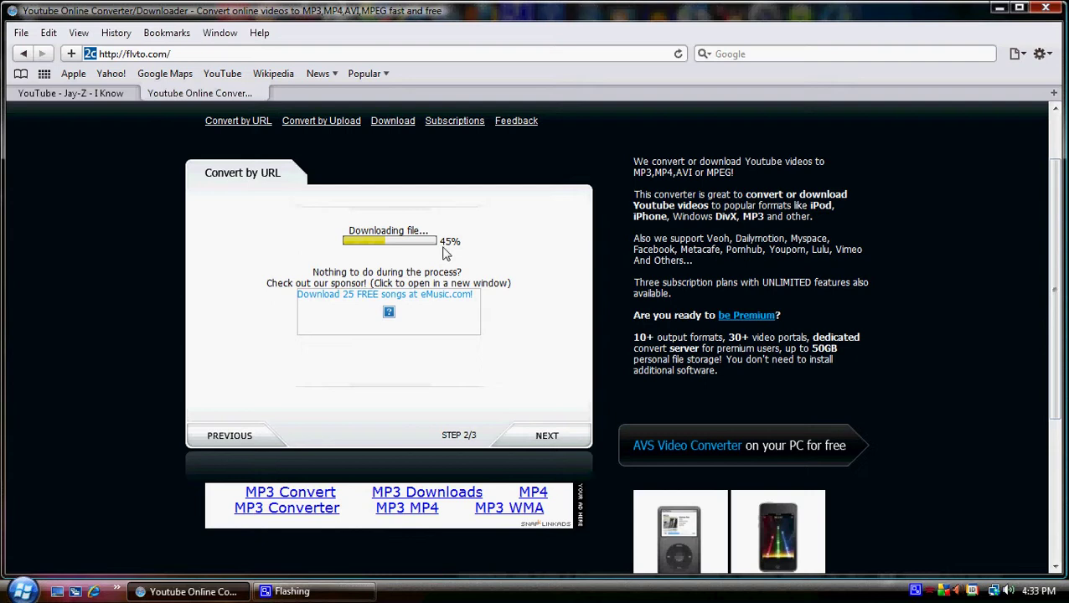
right_click(917, 590)
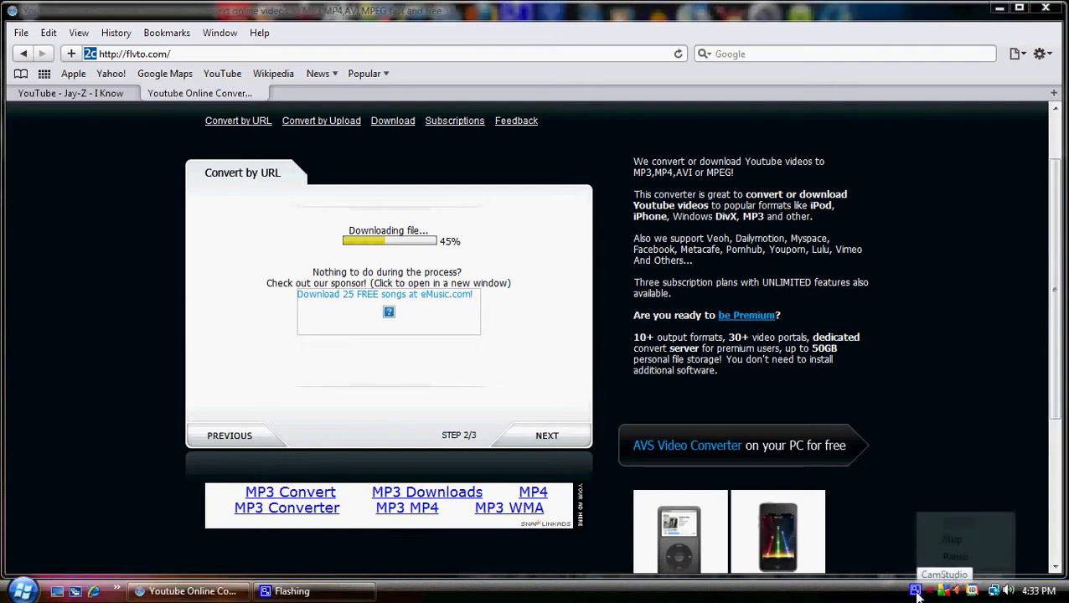
click(951, 558)
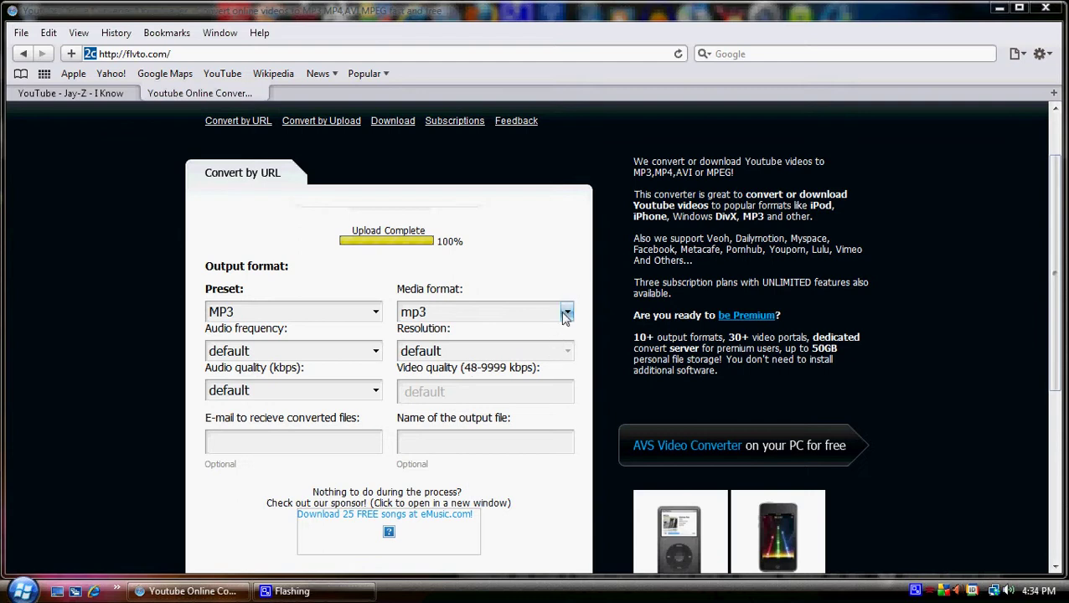
Choose the MP3 preset with mp3 as the media format and start the conversion
click(375, 314)
click(376, 317)
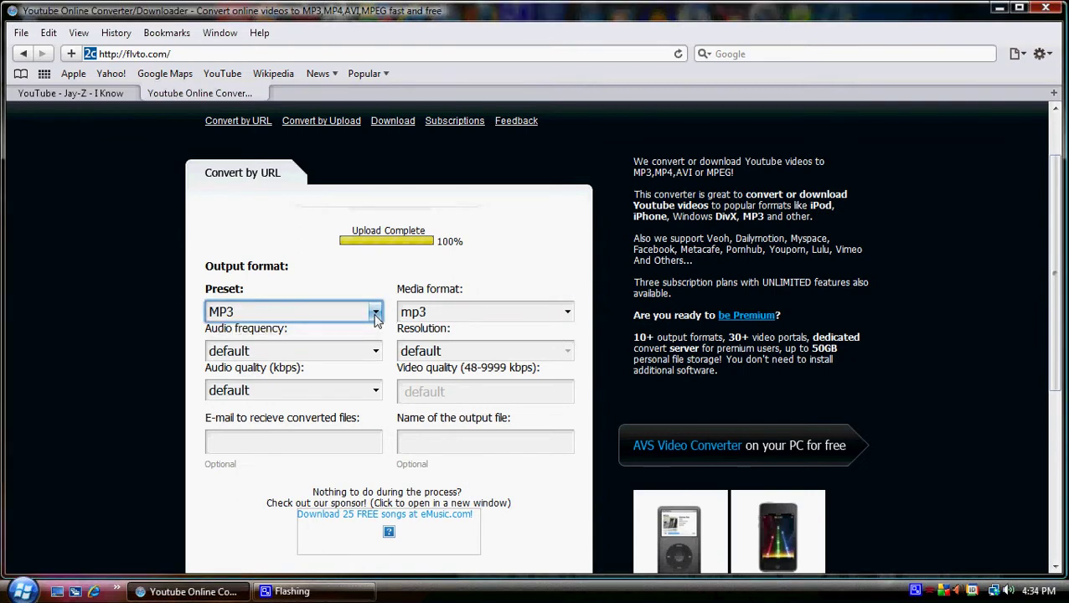
click(376, 315)
click(288, 366)
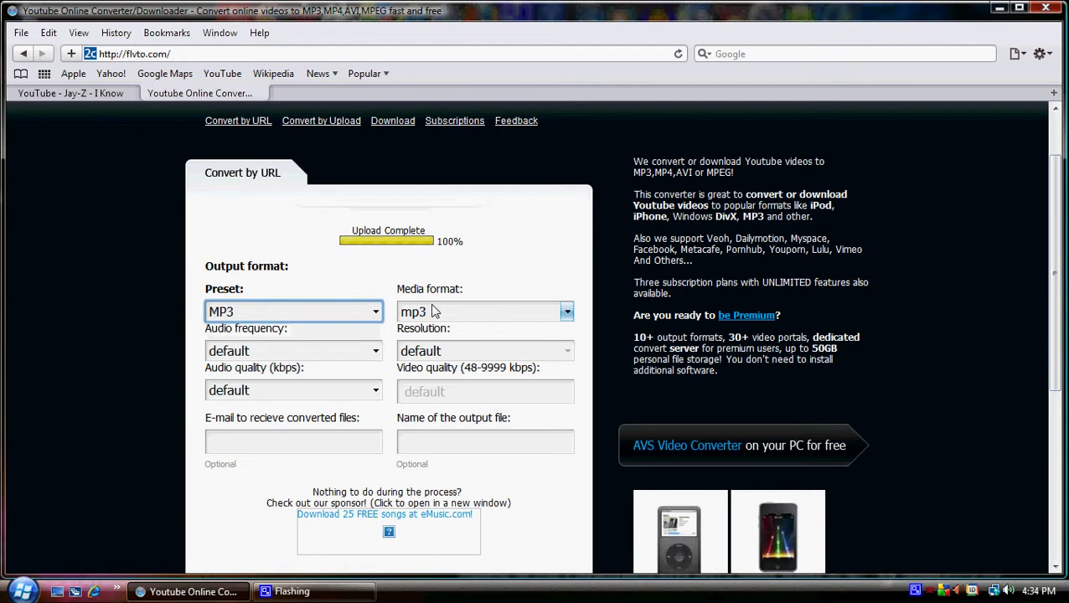
click(486, 311)
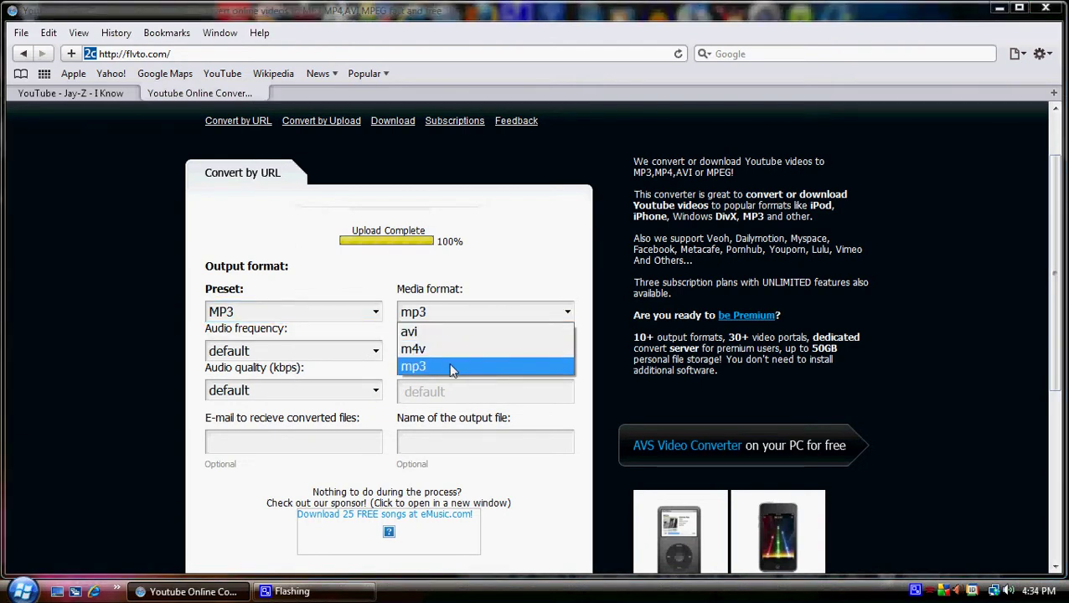
click(450, 367)
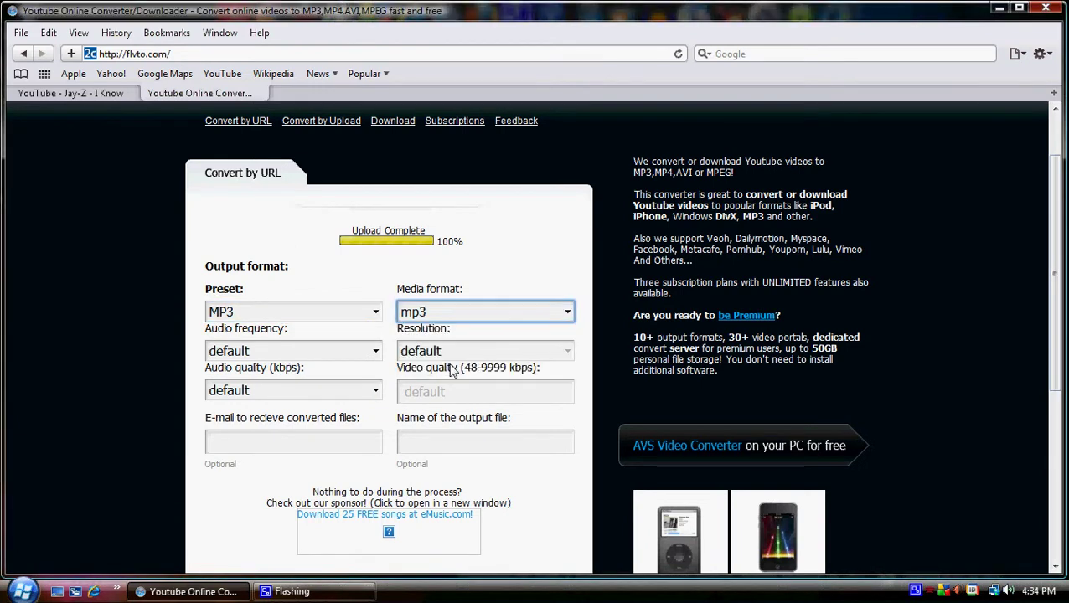
click(473, 313)
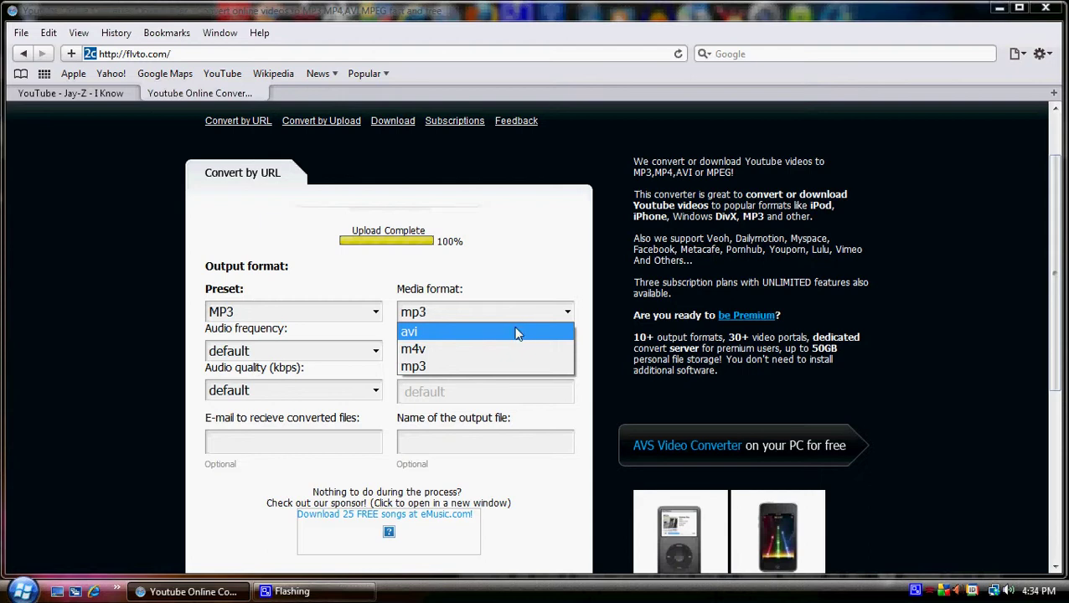
click(430, 370)
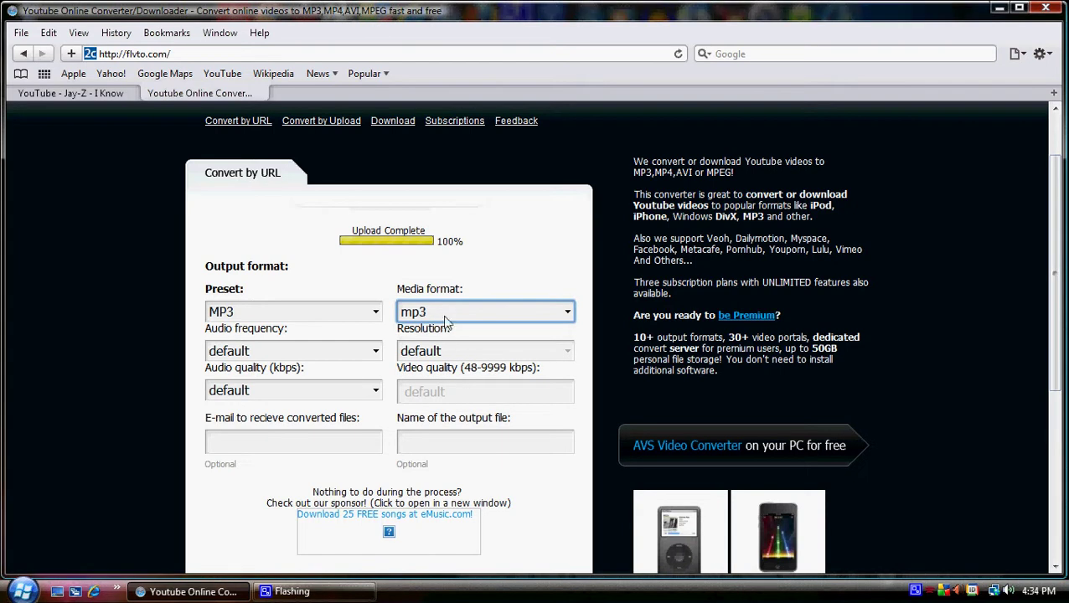
scroll(360, 419, down, 3)
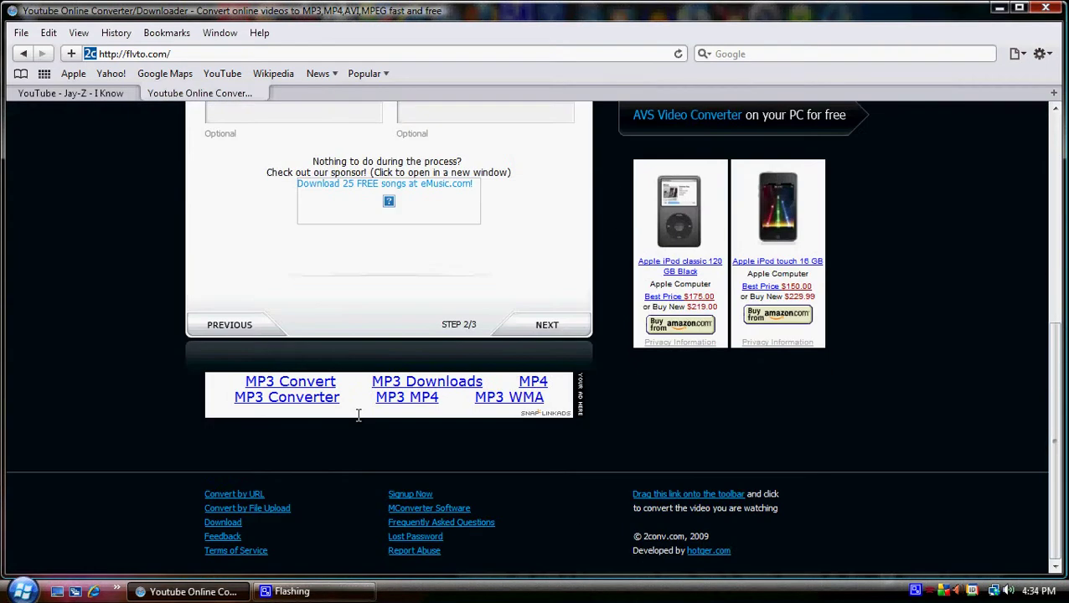
click(528, 402)
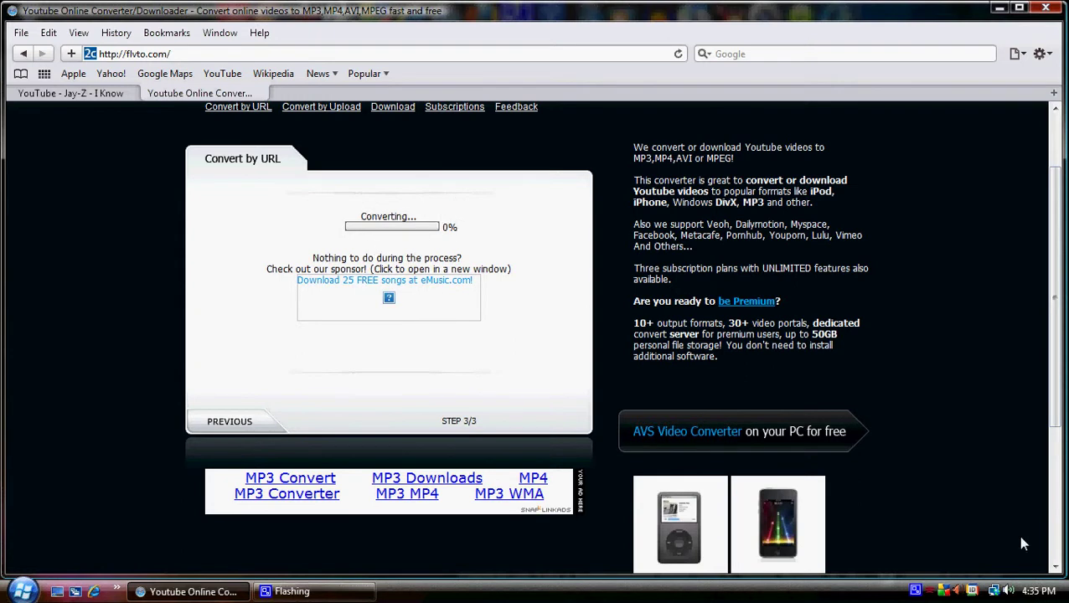
right_click(916, 591)
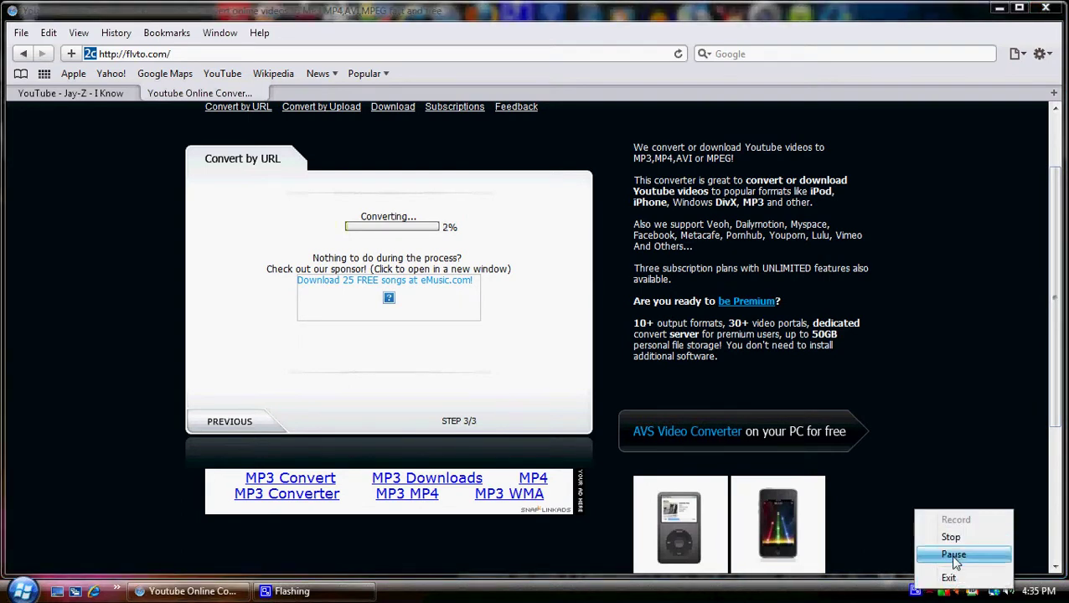
click(953, 555)
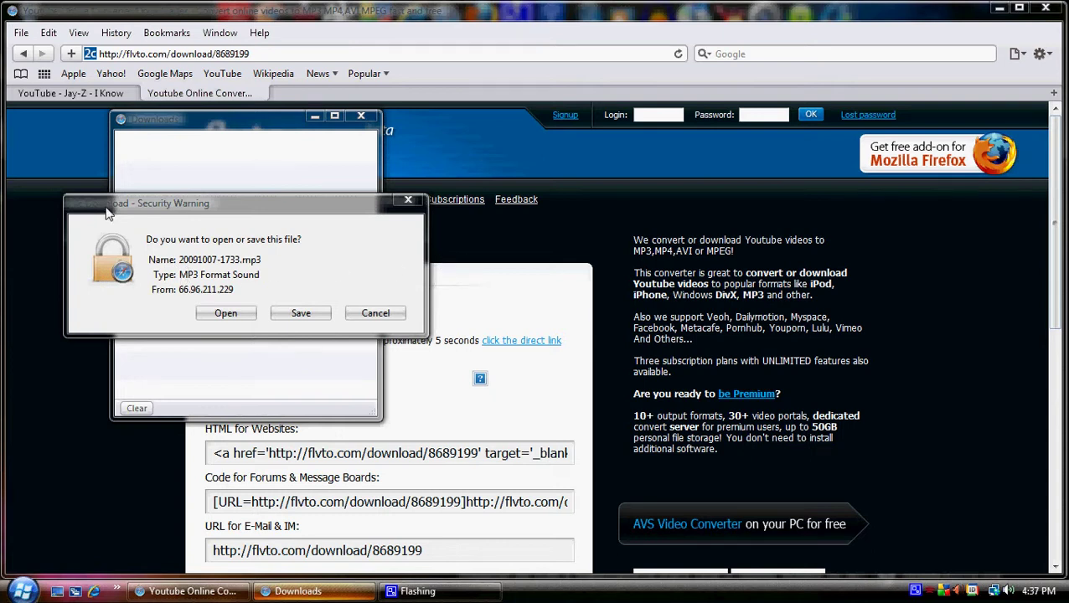
Cancel the download of the converted MP3 file and close the Downloads window
click(373, 314)
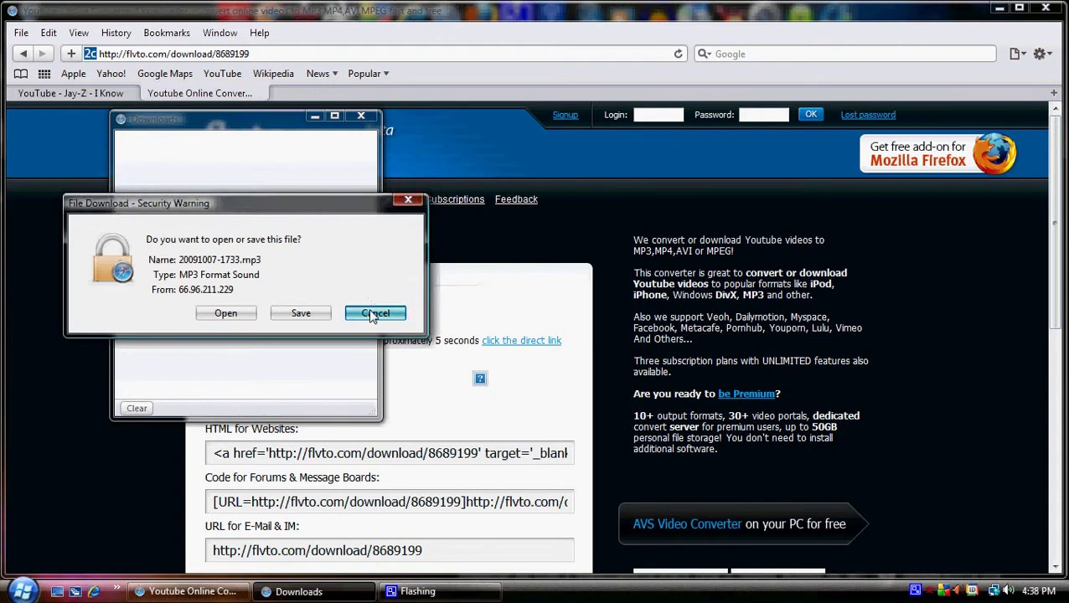
click(361, 116)
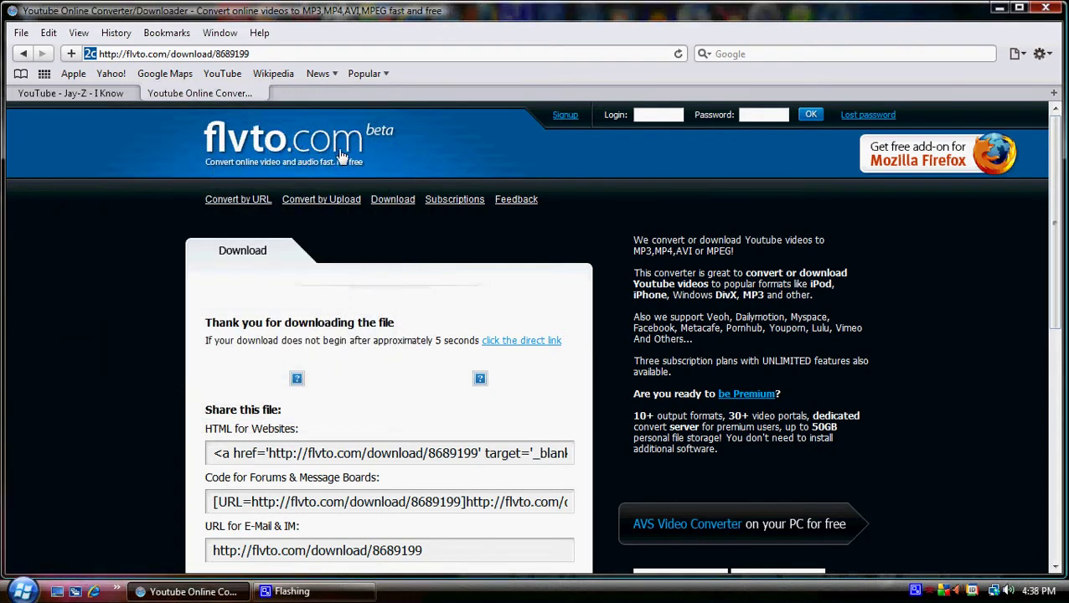
Return to the "Jay-Z - I Know" video on YouTube and play it
click(80, 93)
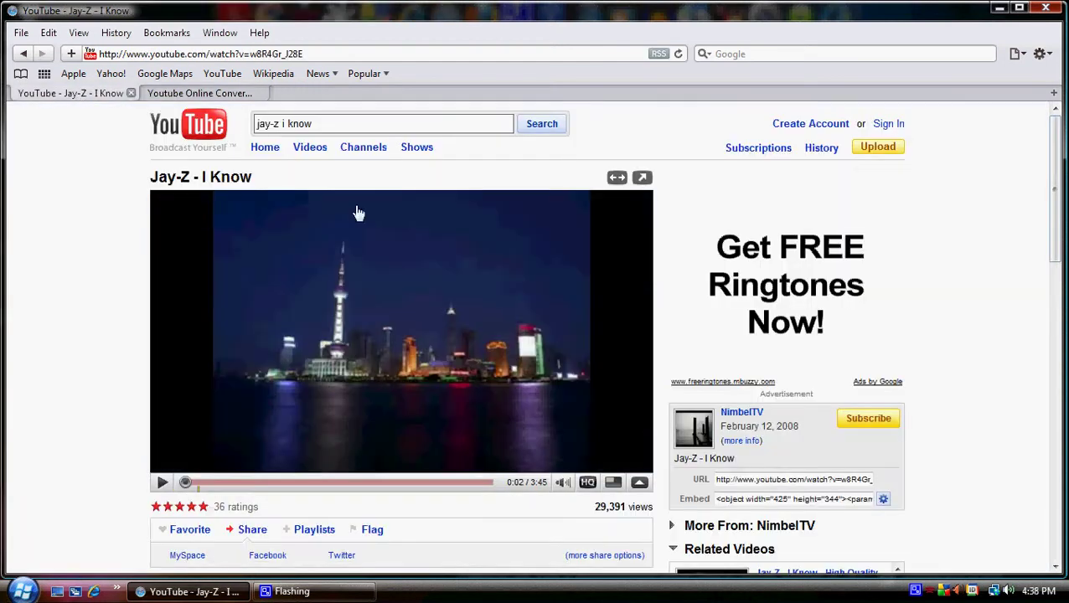
click(163, 484)
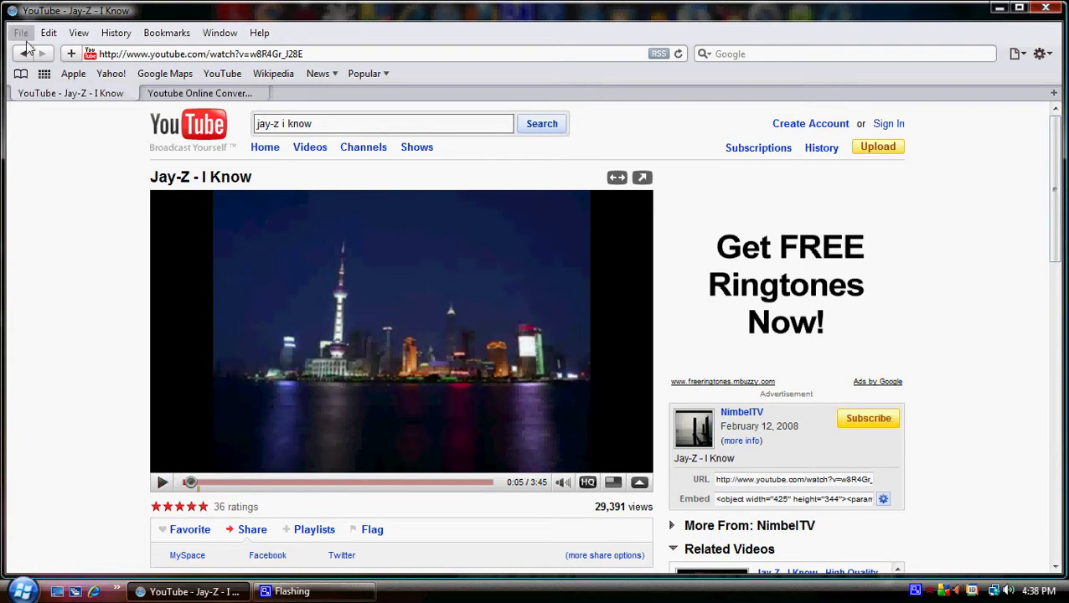